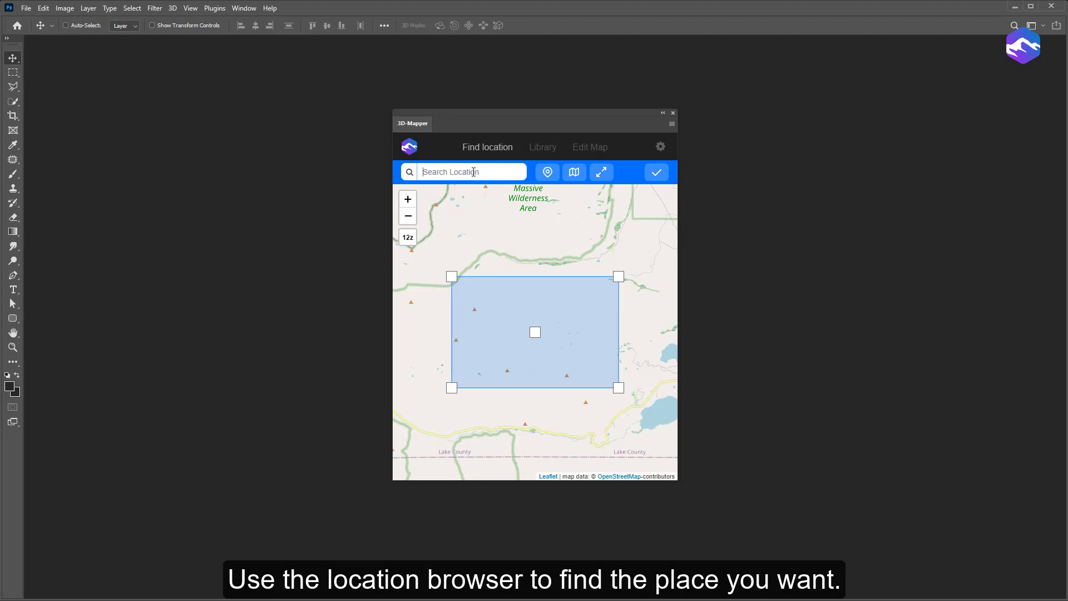
Search for 'visp' and pick the Visp, Valais/Wallis result to centre the map on the town
{"action": "type", "text": "visp"}
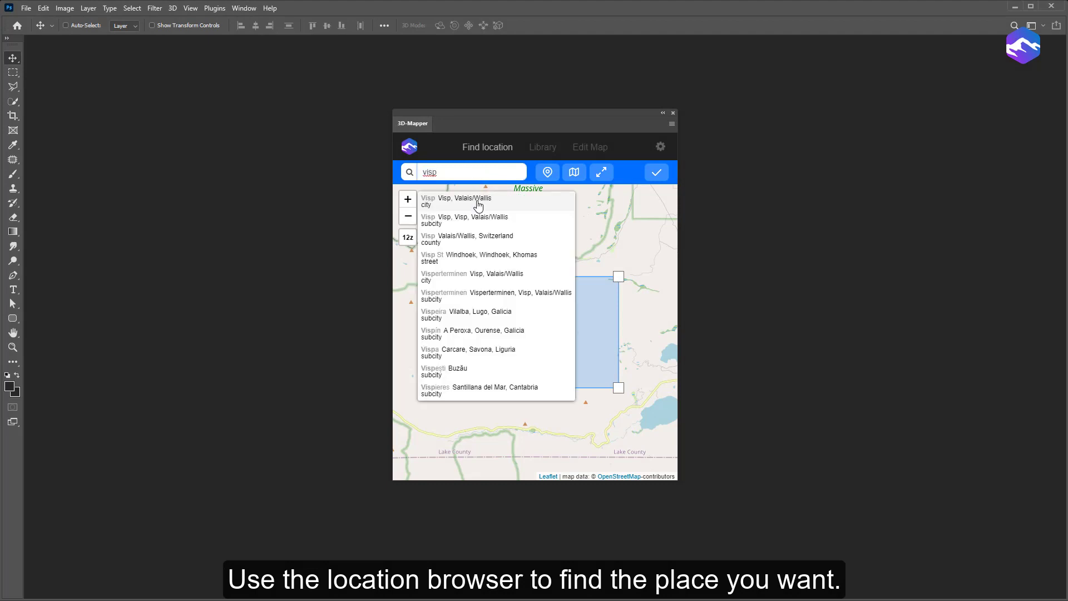
{"action": "left_click", "coordinate": [476, 201]}
Zoom in around Visp and switch the base map to Open Topo Map
{"action": "left_click_drag", "start_coordinate": [597, 417], "coordinate": [590, 441]}
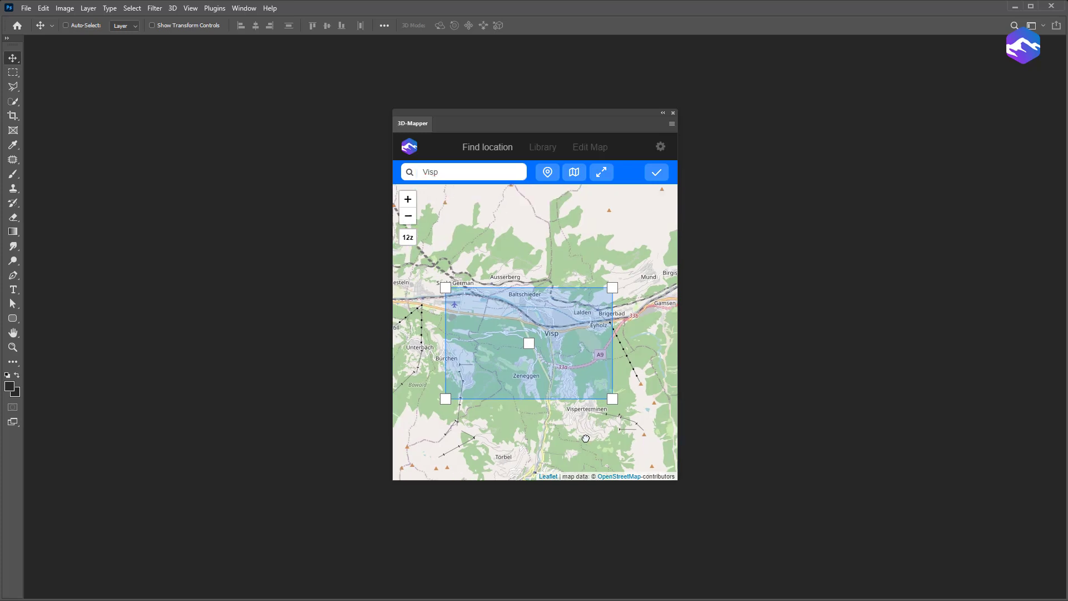
{"action": "scroll", "coordinate": [559, 393], "scroll_direction": "down", "scroll_amount": 1}
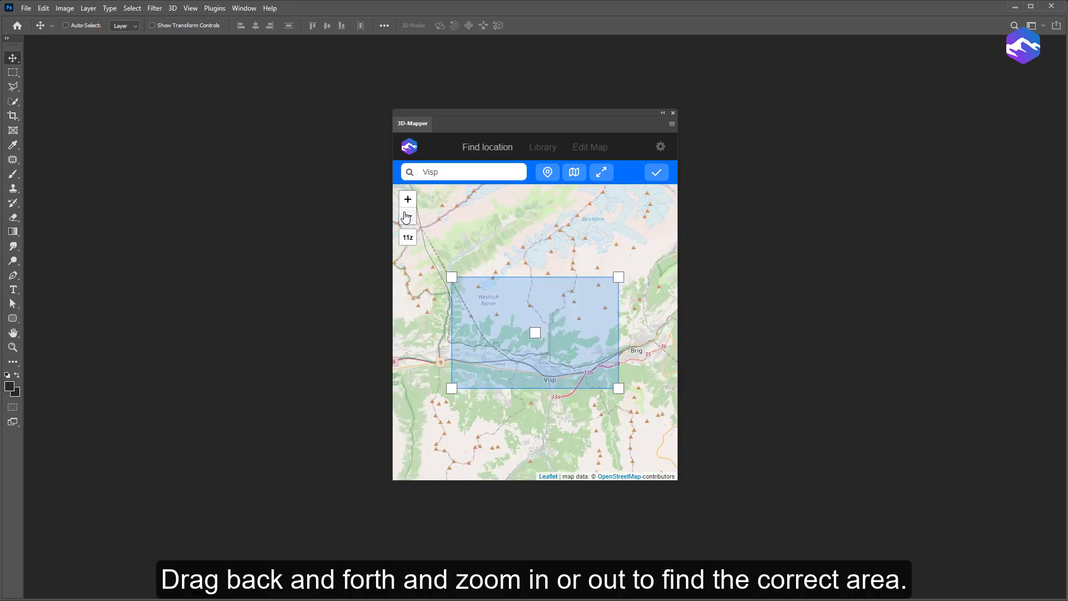
{"action": "left_click", "coordinate": [408, 199]}
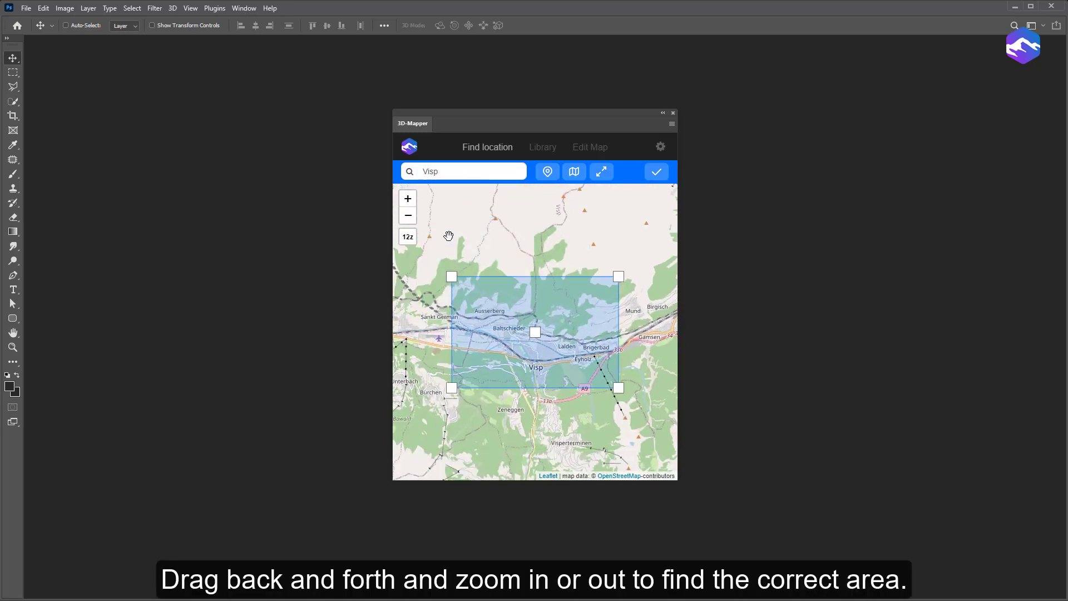
{"action": "left_click", "coordinate": [574, 173]}
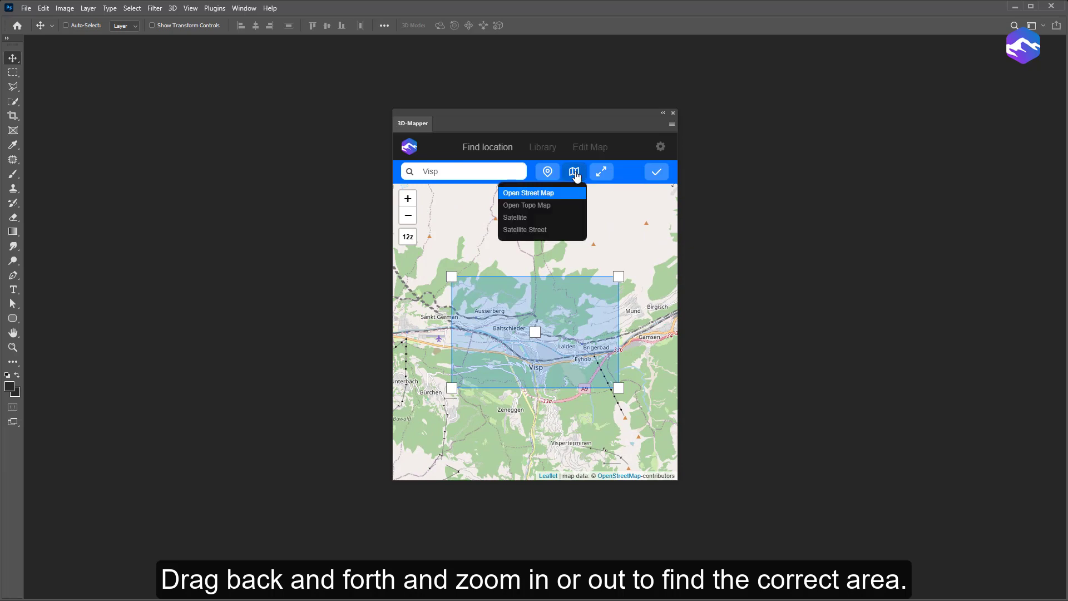
{"action": "left_click", "coordinate": [549, 205]}
Zoom out to level 12 and pan so the area box frames the Visp valley
{"action": "left_click", "coordinate": [407, 216]}
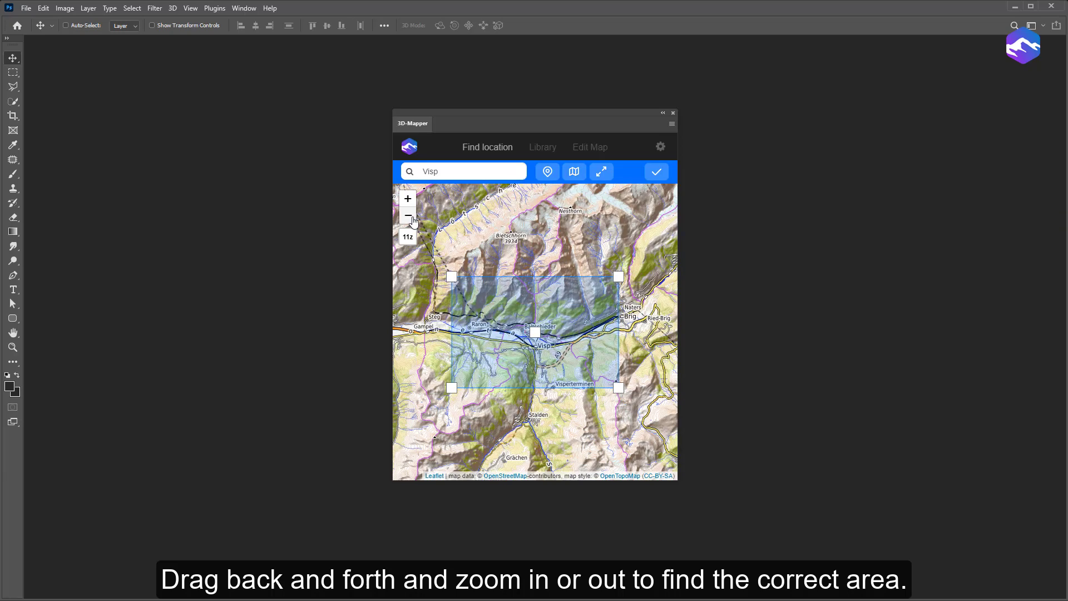
{"action": "mouse_move", "coordinate": [549, 363]}
{"action": "left_mouse_down"}
{"action": "mouse_move", "coordinate": [549, 441]}
{"action": "mouse_move", "coordinate": [517, 310]}
{"action": "left_mouse_up"}
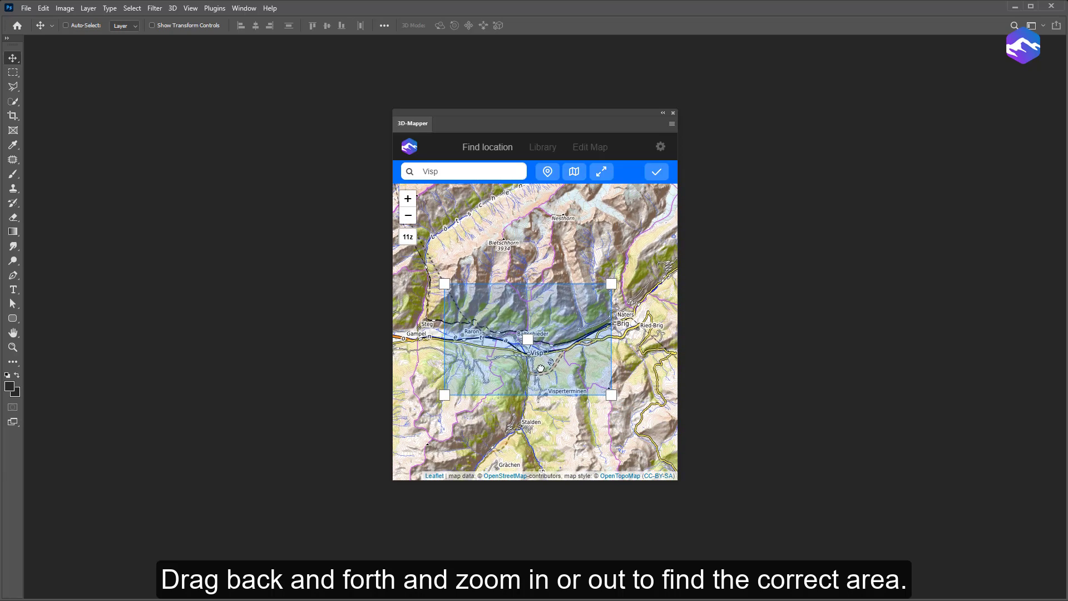
{"action": "scroll", "coordinate": [517, 310], "scroll_direction": "down", "scroll_amount": 1}
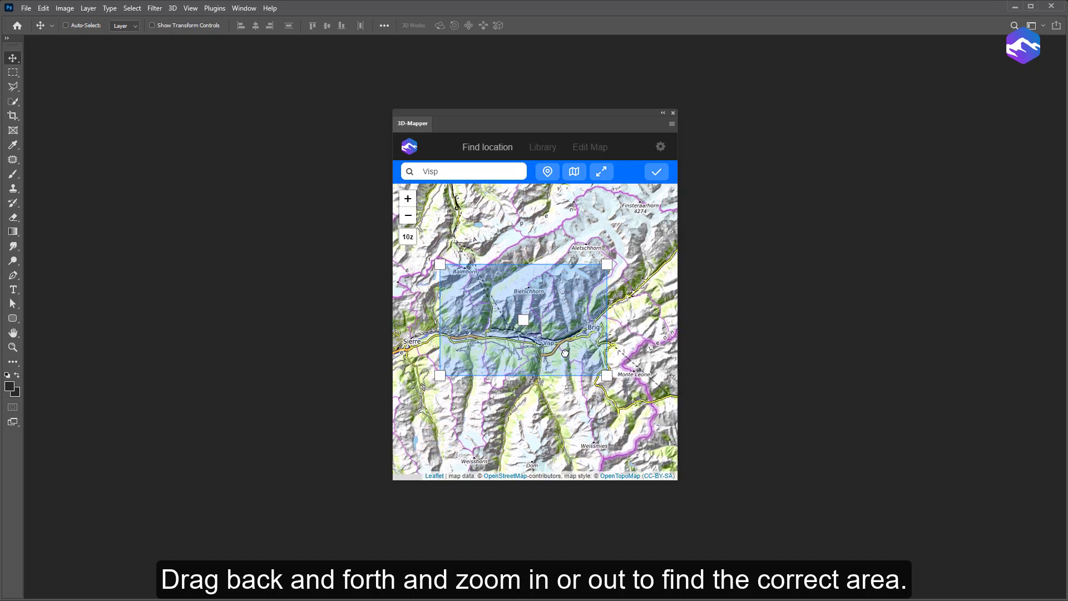
{"action": "scroll", "coordinate": [525, 328], "scroll_direction": "up", "scroll_amount": 1}
{"action": "scroll", "coordinate": [525, 328], "scroll_direction": "up", "scroll_amount": 1}
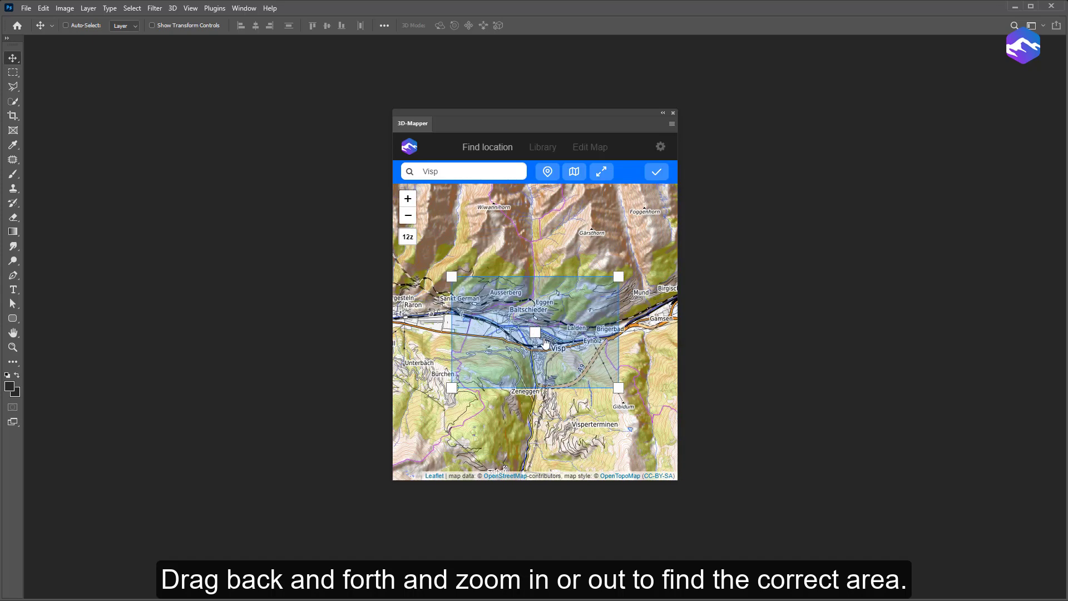
{"action": "left_click_drag", "start_coordinate": [526, 329], "coordinate": [552, 380]}
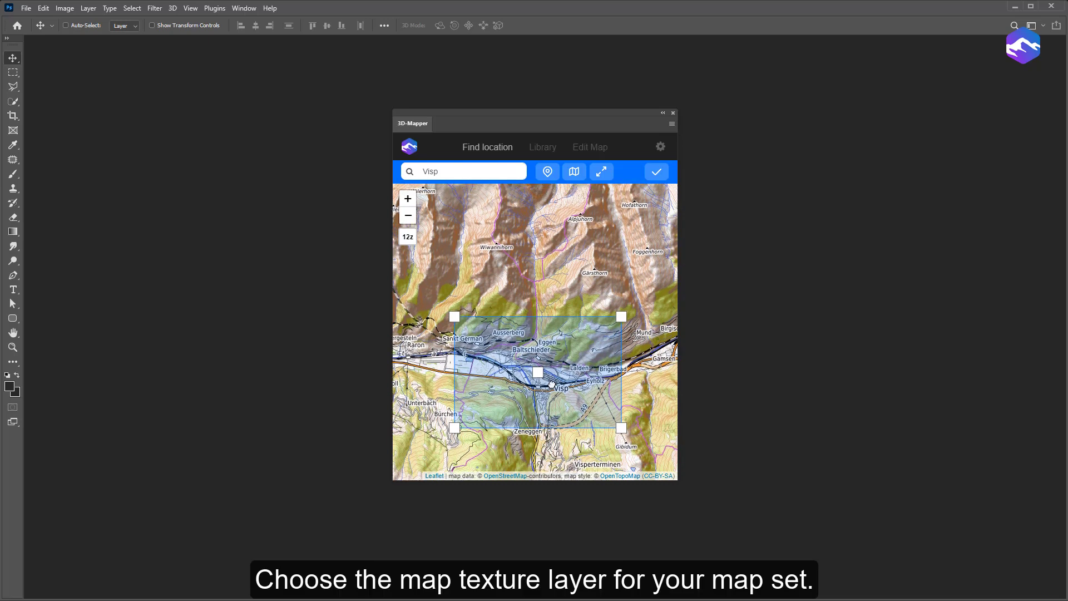
Switch the map to Satellite and enlarge the area box over the valley and surrounding mountains
{"action": "left_click", "coordinate": [574, 173]}
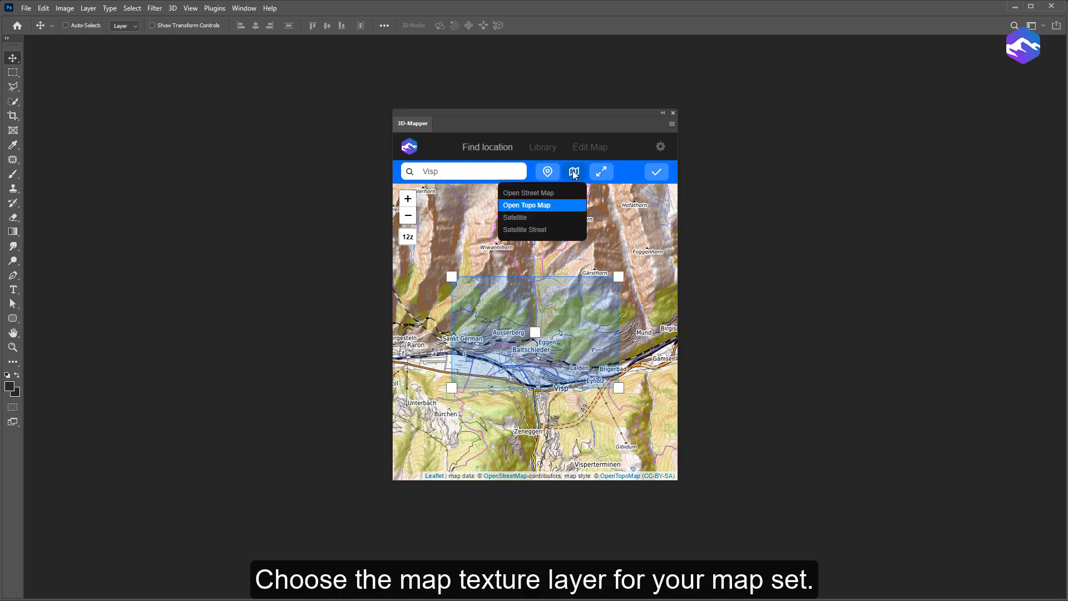
{"action": "left_click", "coordinate": [532, 218]}
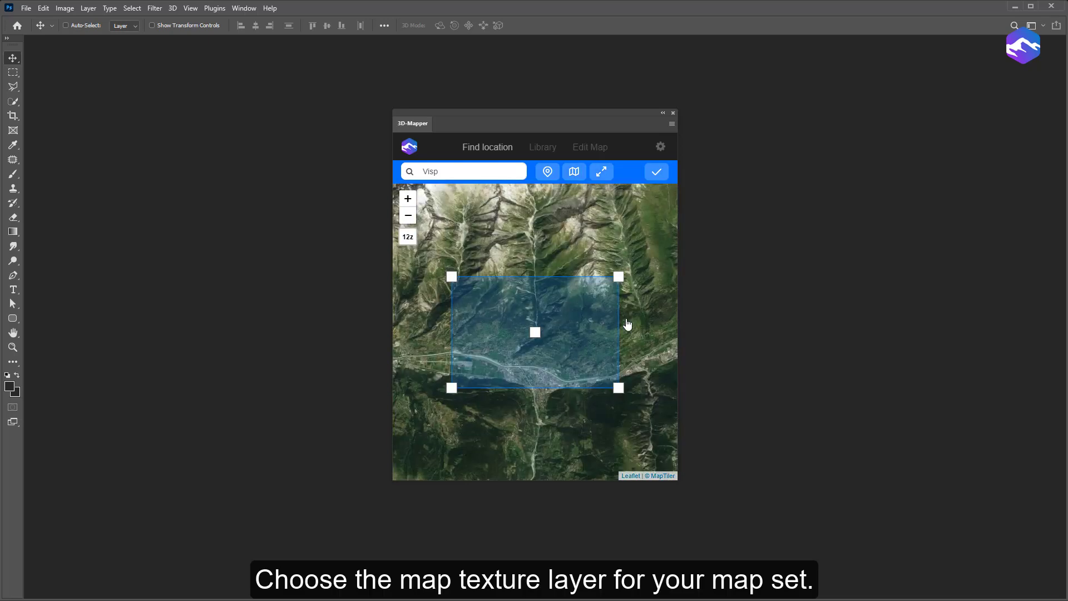
{"action": "left_click_drag", "start_coordinate": [618, 276], "coordinate": [644, 234]}
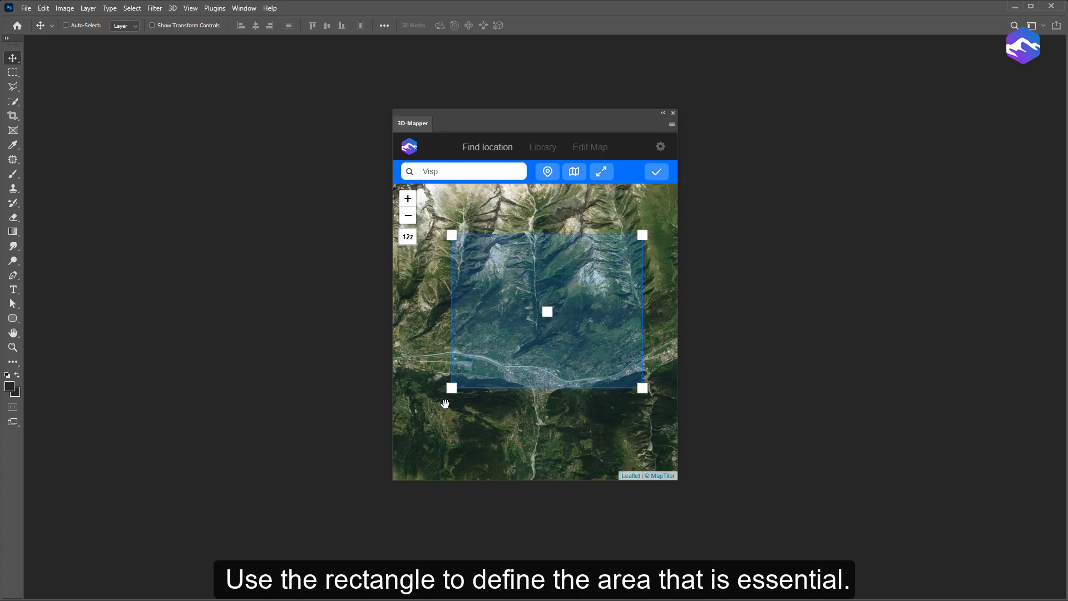
{"action": "left_click_drag", "start_coordinate": [451, 388], "coordinate": [408, 422]}
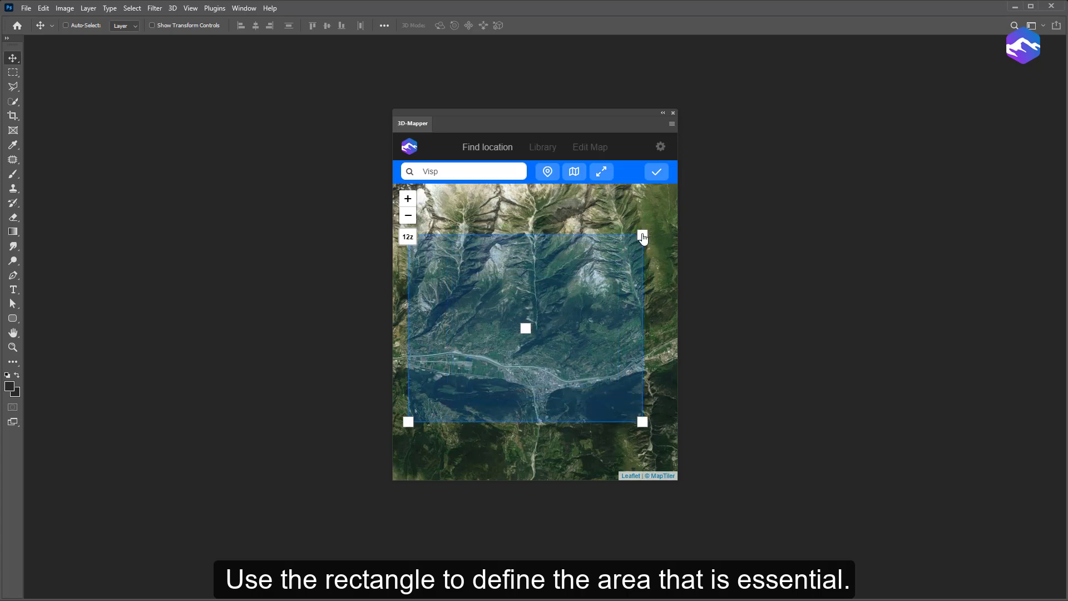
{"action": "left_click_drag", "start_coordinate": [643, 234], "coordinate": [657, 243]}
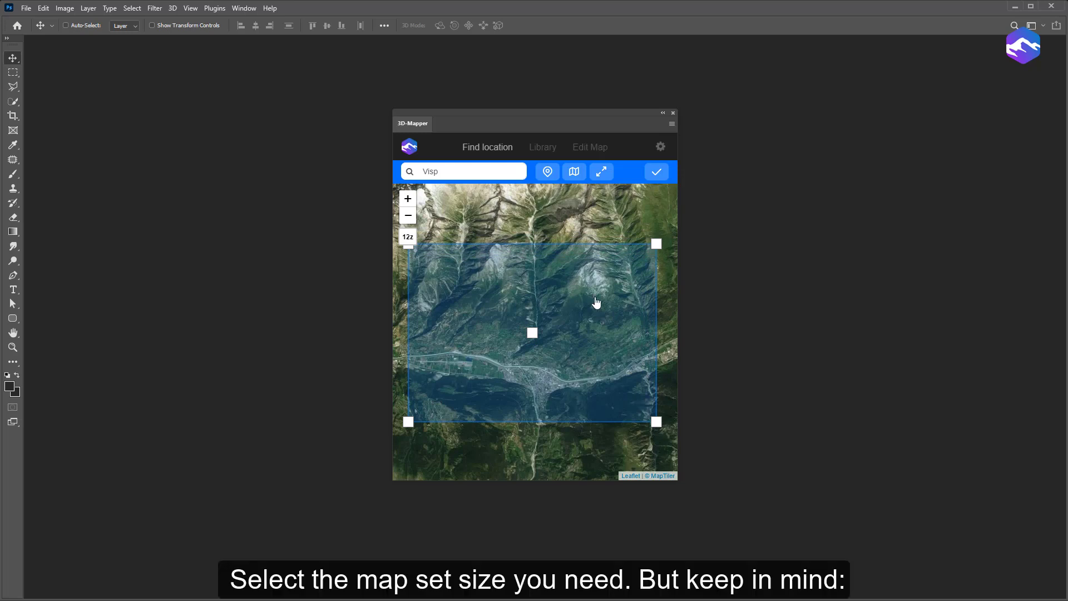
Choose the Small map set size and generate the 3D terrain preview of Visp
{"action": "left_click", "coordinate": [602, 173]}
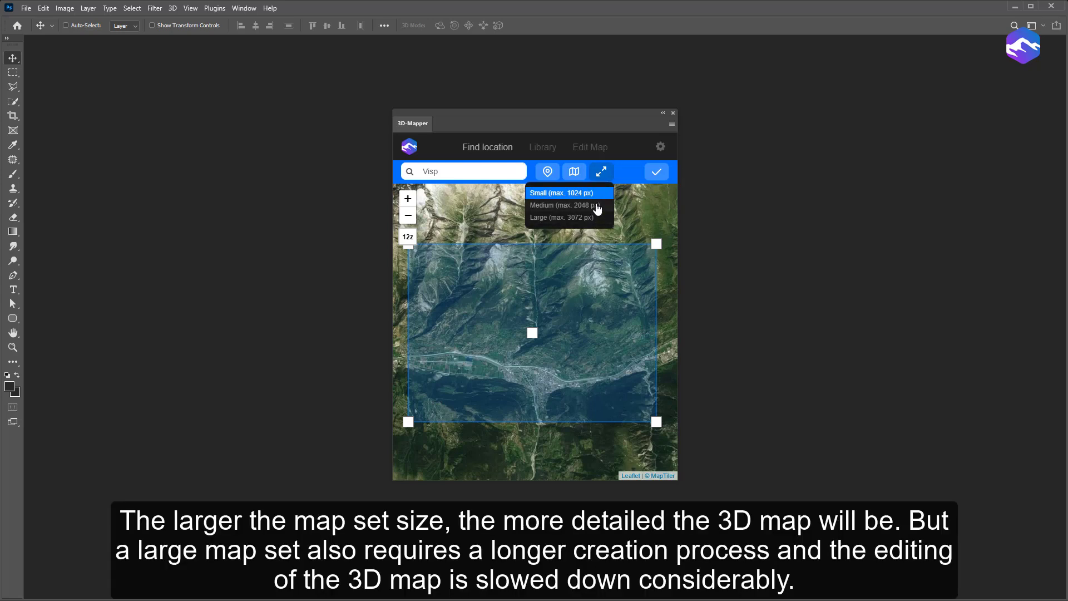
{"action": "left_click", "coordinate": [595, 205]}
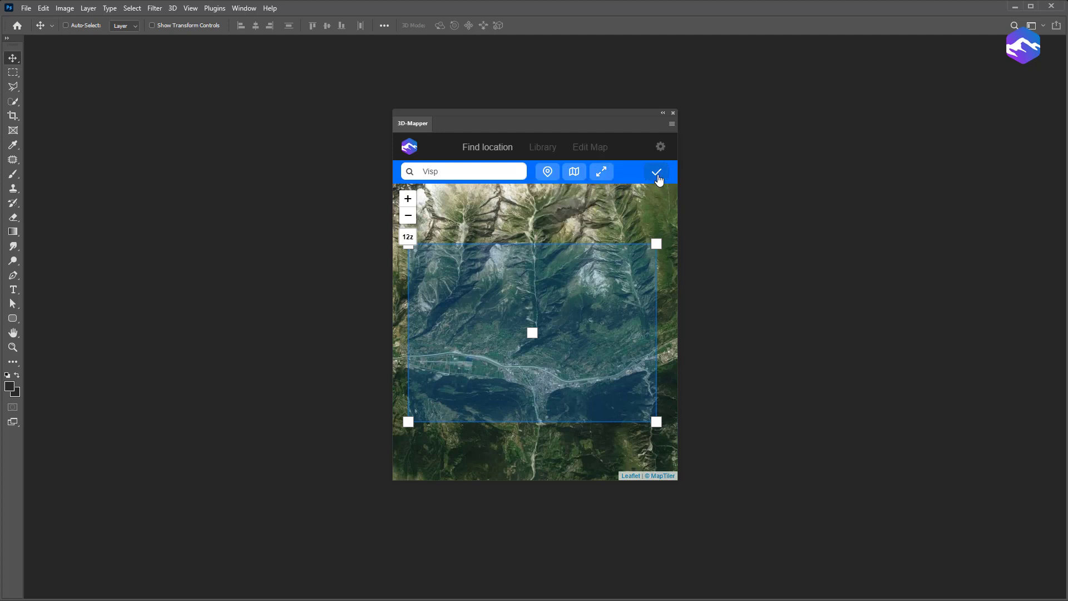
{"action": "left_click", "coordinate": [657, 172]}
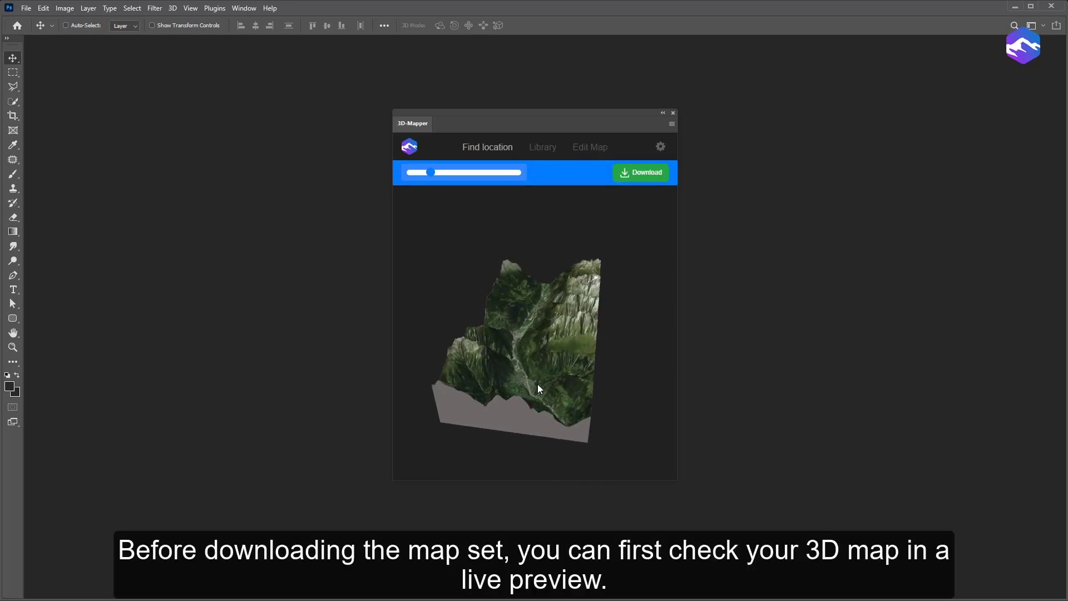
Rotate and zoom the 3D preview, adjust the terrain height, then download the map set
{"action": "mouse_move", "coordinate": [537, 384]}
{"action": "left_mouse_down"}
{"action": "mouse_move", "coordinate": [657, 389]}
{"action": "mouse_move", "coordinate": [570, 334]}
{"action": "mouse_move", "coordinate": [520, 351]}
{"action": "mouse_move", "coordinate": [569, 322]}
{"action": "left_mouse_up"}
{"action": "mouse_move", "coordinate": [430, 179]}
{"action": "left_mouse_down"}
{"action": "mouse_move", "coordinate": [455, 172]}
{"action": "mouse_move", "coordinate": [424, 173]}
{"action": "left_mouse_up"}
{"action": "left_click_drag", "start_coordinate": [476, 322], "coordinate": [453, 322]}
{"action": "scroll", "coordinate": [454, 322], "scroll_direction": "up", "scroll_amount": 3}
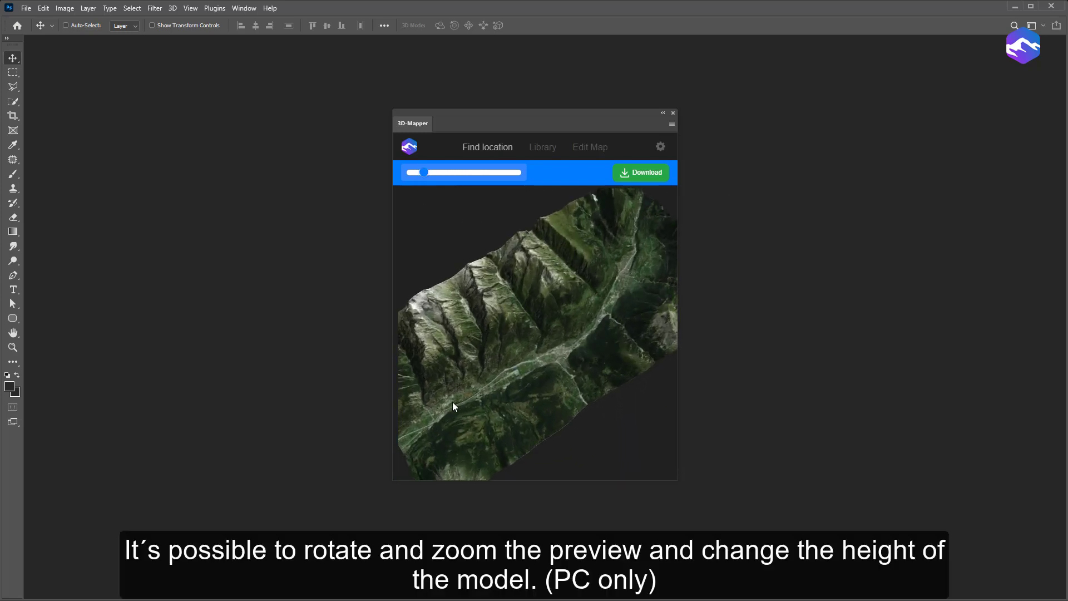
{"action": "mouse_move", "coordinate": [453, 402]}
{"action": "left_mouse_down"}
{"action": "mouse_move", "coordinate": [629, 365]}
{"action": "mouse_move", "coordinate": [452, 355]}
{"action": "mouse_move", "coordinate": [512, 344]}
{"action": "mouse_move", "coordinate": [471, 360]}
{"action": "left_mouse_up"}
{"action": "scroll", "coordinate": [451, 353], "scroll_direction": "down", "scroll_amount": 3}
{"action": "scroll", "coordinate": [476, 352], "scroll_direction": "down", "scroll_amount": 2}
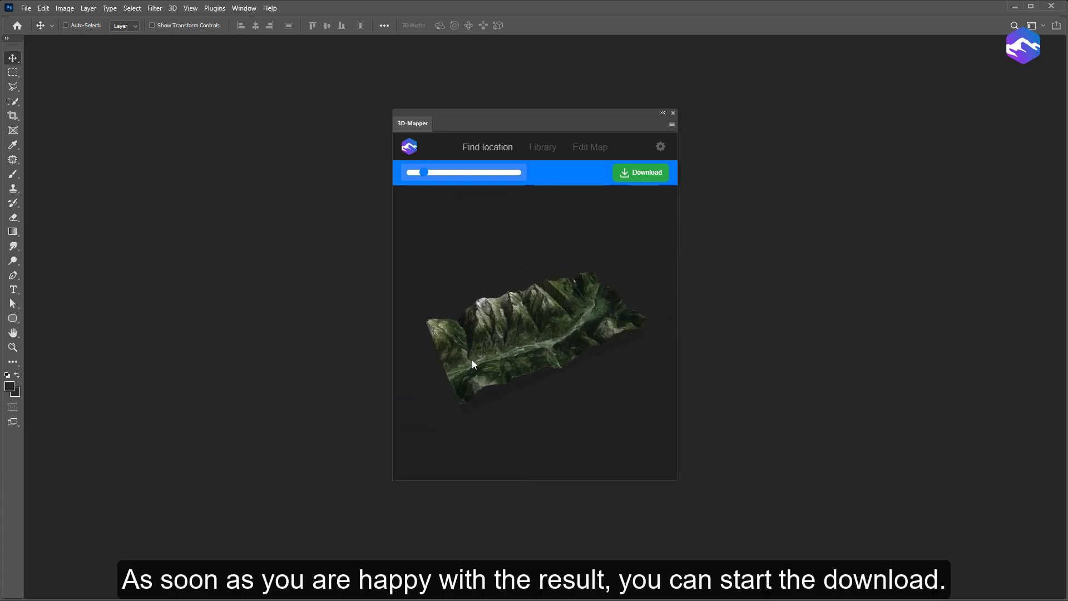
{"action": "left_click", "coordinate": [640, 173]}
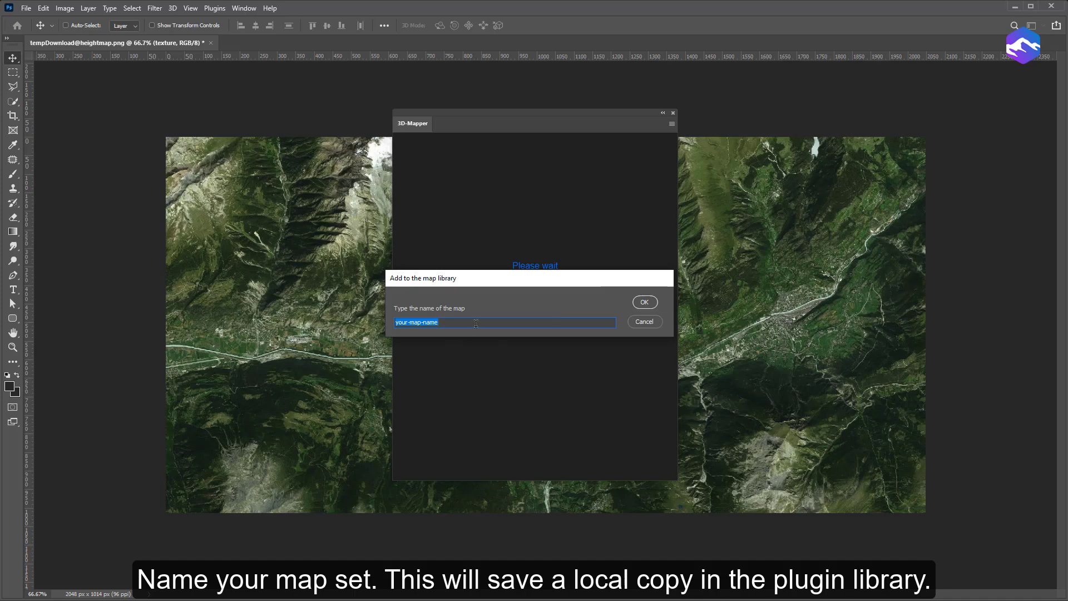
Name the map set Visp and confirm adding it to the library
{"action": "type", "text": "Visp"}
{"action": "left_click", "coordinate": [645, 302]}
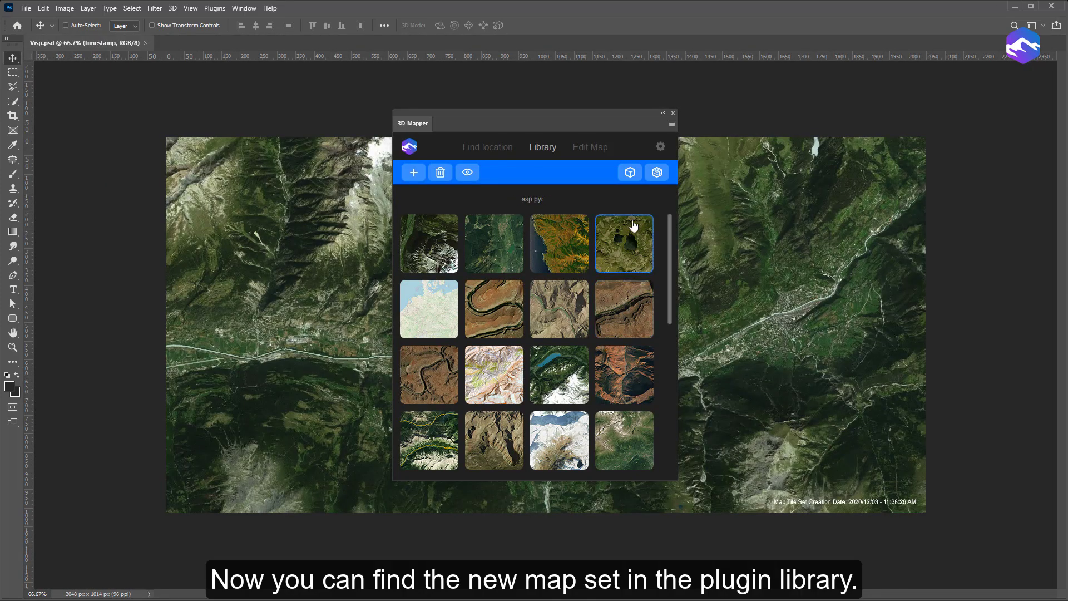
Locate the Visp map in the library grid and move the plugin window left, off the image
{"action": "left_click_drag", "start_coordinate": [670, 242], "coordinate": [659, 388]}
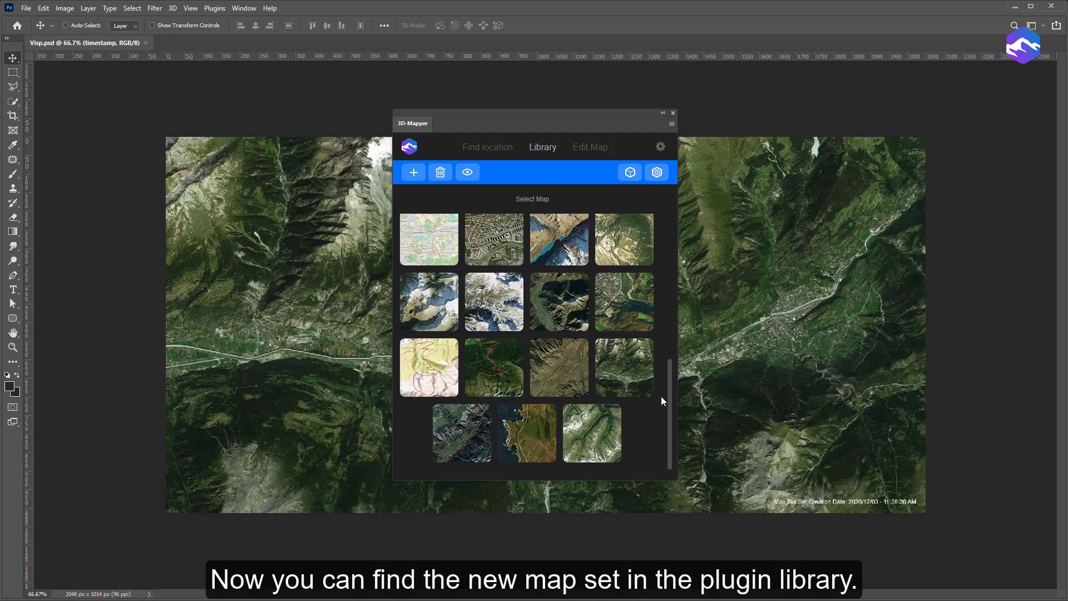
{"action": "left_click", "coordinate": [614, 366]}
{"action": "left_click", "coordinate": [534, 219]}
{"action": "left_click", "coordinate": [637, 372]}
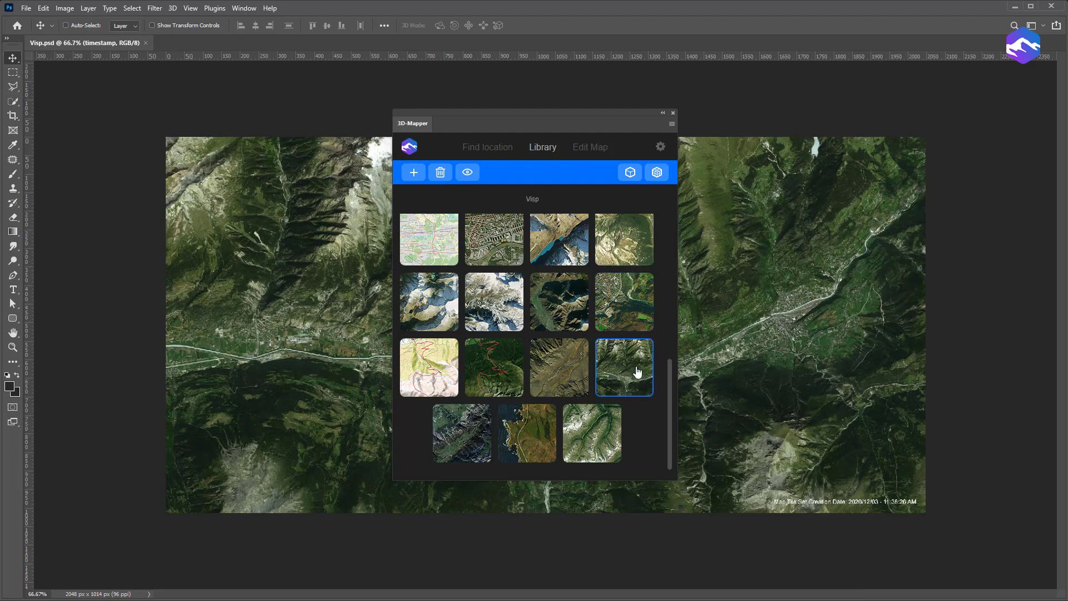
{"action": "left_click", "coordinate": [598, 186]}
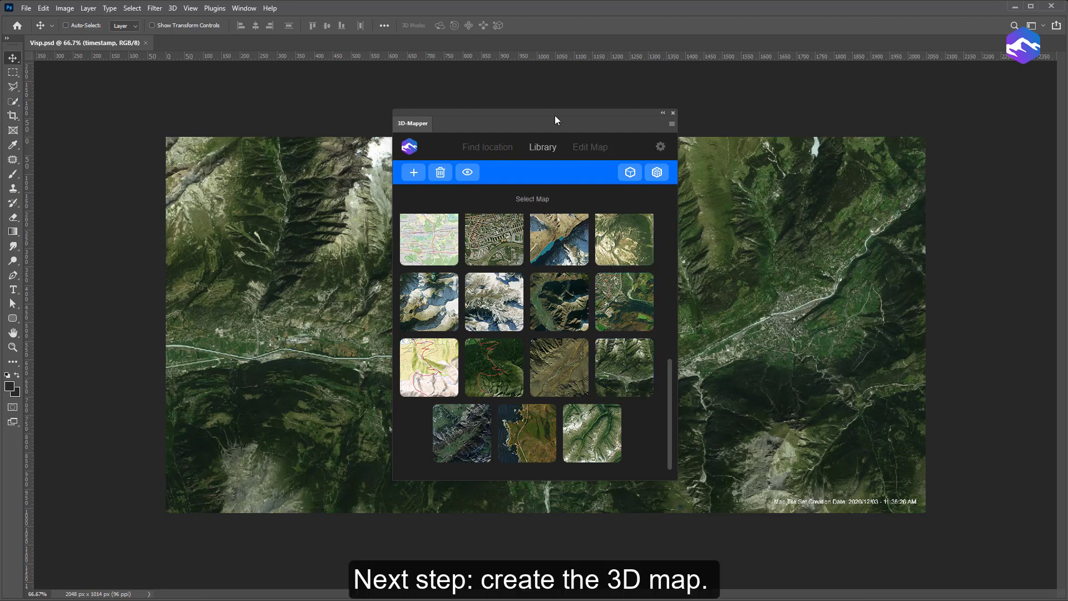
{"action": "left_click_drag", "start_coordinate": [541, 121], "coordinate": [241, 124]}
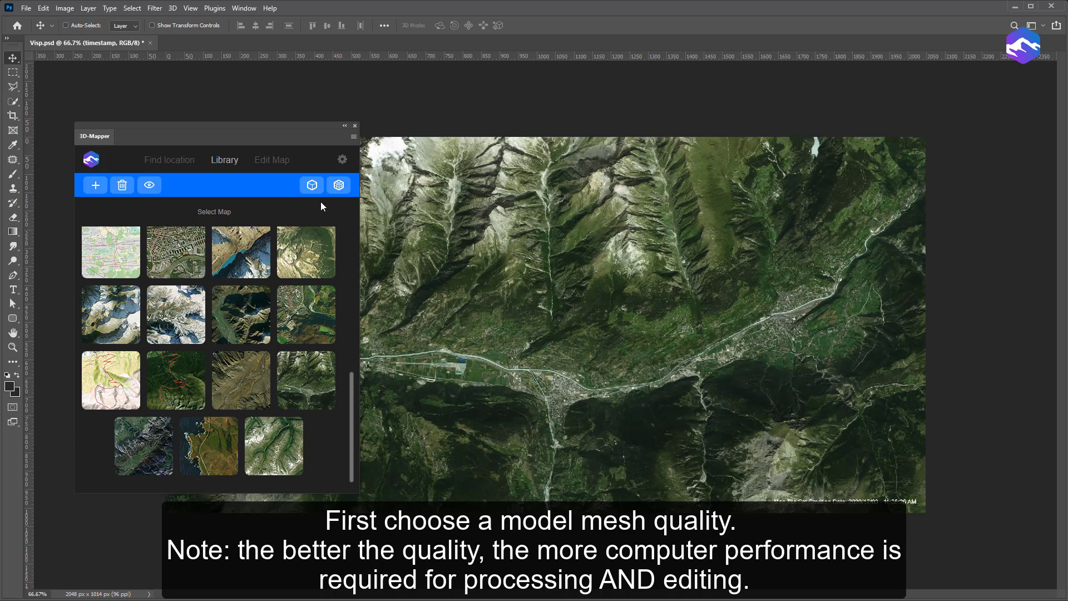
Build the 3D terrain model of the Visp map as a new document
{"action": "left_click", "coordinate": [338, 185]}
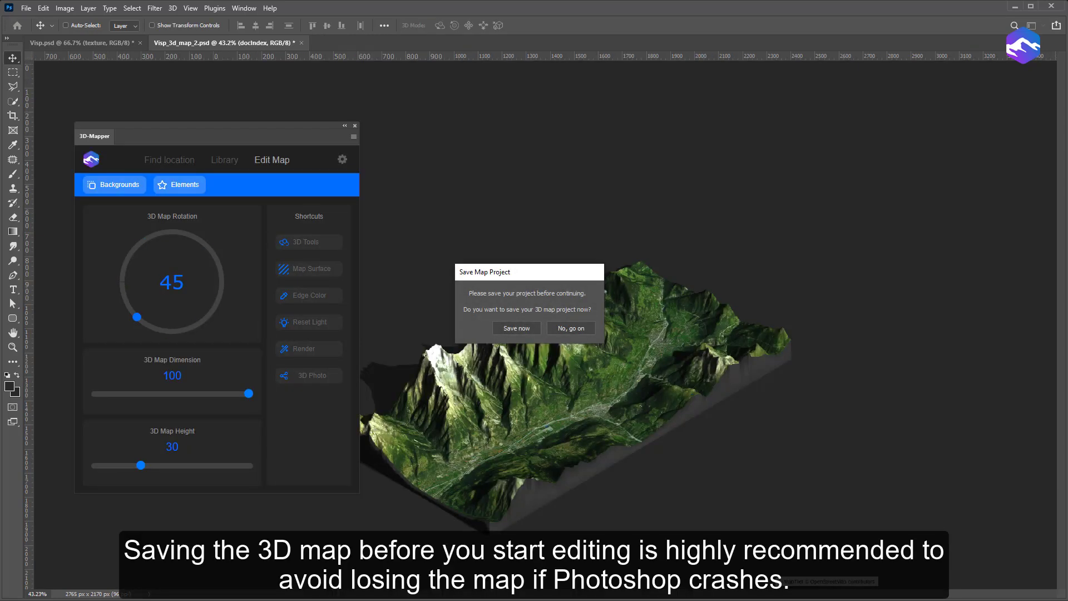
Save the map project as Visp_3d_map_2.psd, accepting the default format options
{"action": "left_click", "coordinate": [515, 332]}
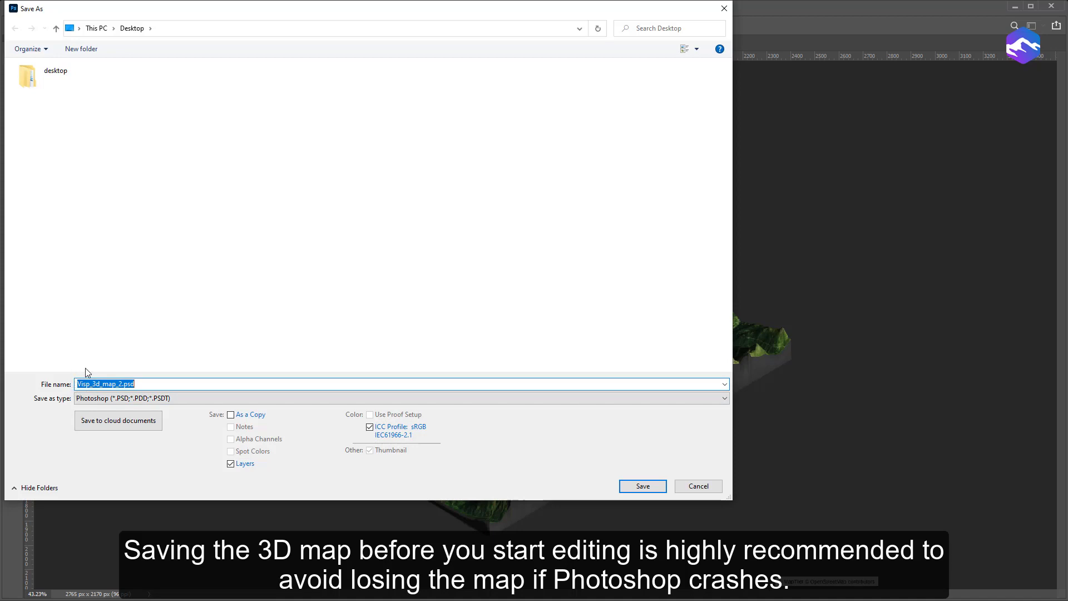
{"action": "left_click", "coordinate": [642, 486]}
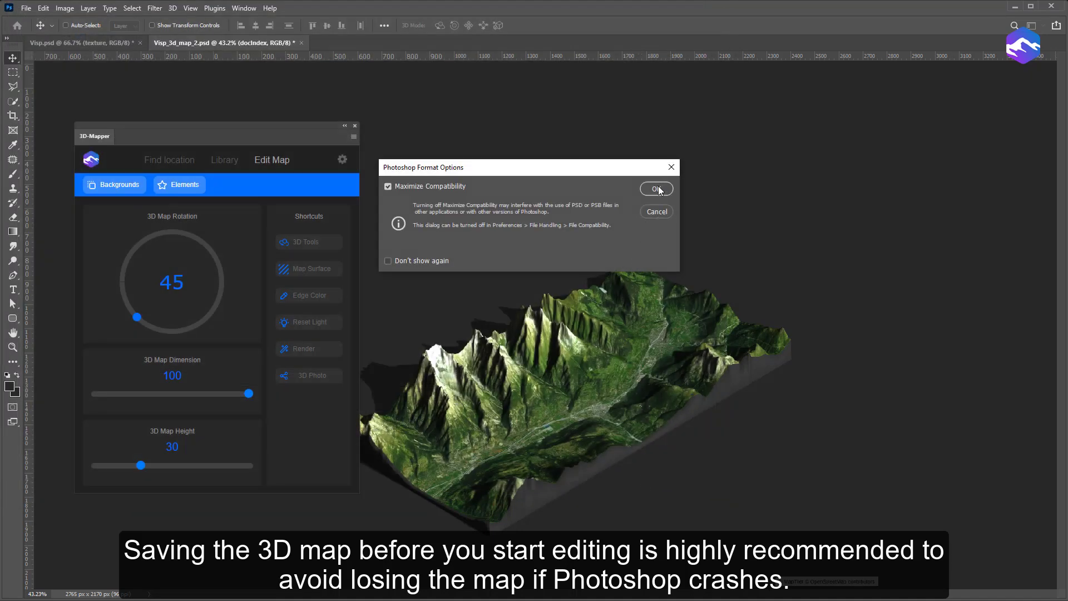
{"action": "left_click", "coordinate": [657, 189]}
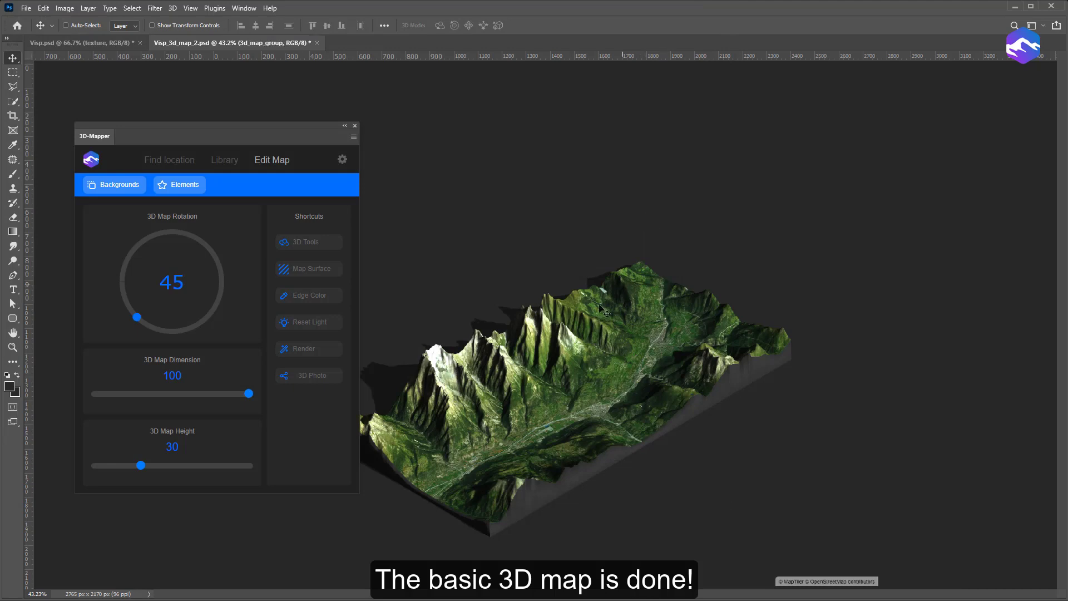
Zoom to 100%, pan across the terrain, lower map height to 20, then fit to screen
{"action": "double_click", "coordinate": [12, 346]}
{"action": "mouse_move", "coordinate": [642, 318]}
{"action": "left_mouse_down"}
{"action": "mouse_move", "coordinate": [569, 367]}
{"action": "mouse_move", "coordinate": [804, 319]}
{"action": "left_mouse_up"}
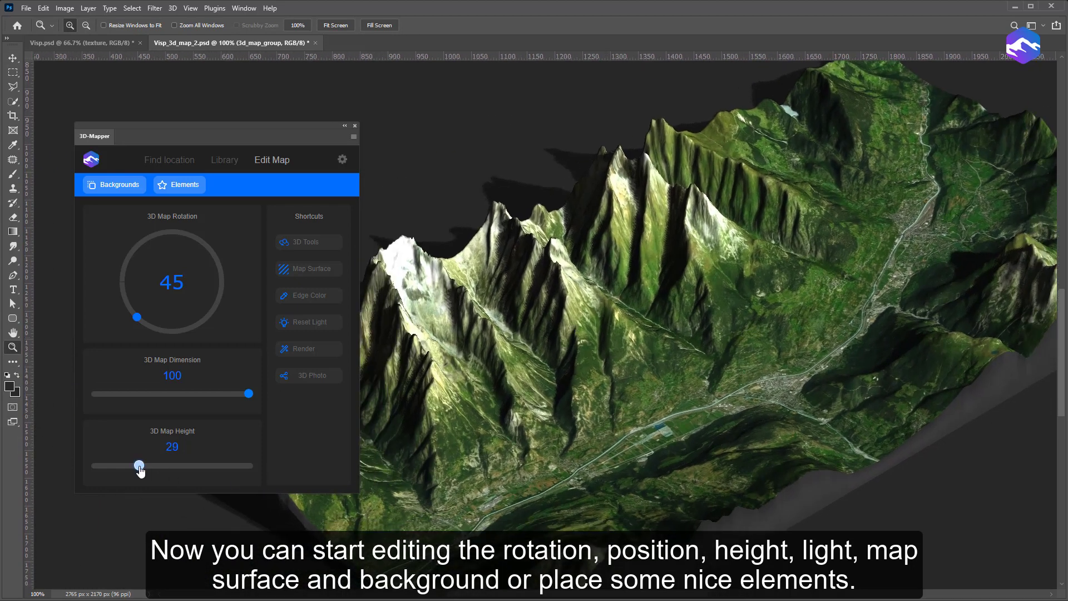
{"action": "left_click_drag", "start_coordinate": [140, 465], "coordinate": [125, 466]}
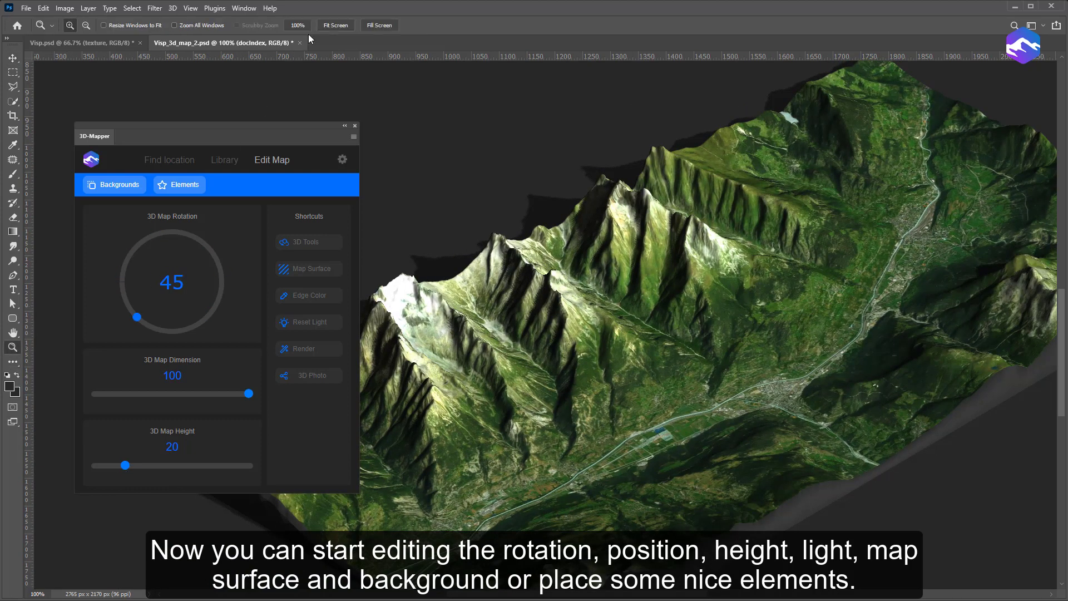
{"action": "left_click", "coordinate": [336, 25]}
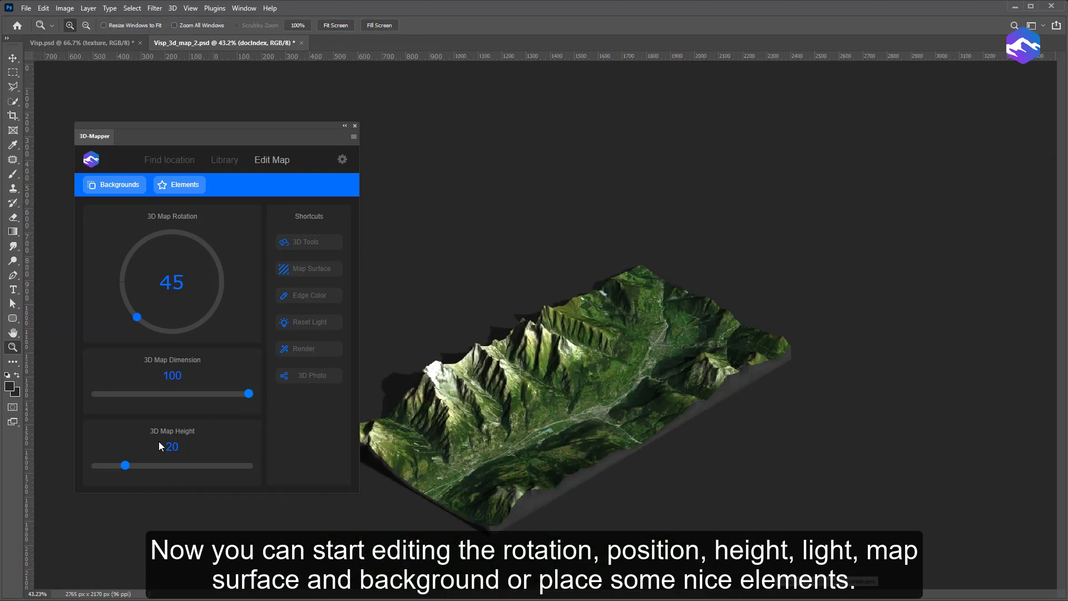
Rotate the terrain to 314 and raise the map height back to 30
{"action": "left_click_drag", "start_coordinate": [136, 319], "coordinate": [209, 322]}
{"action": "left_click", "coordinate": [222, 290]}
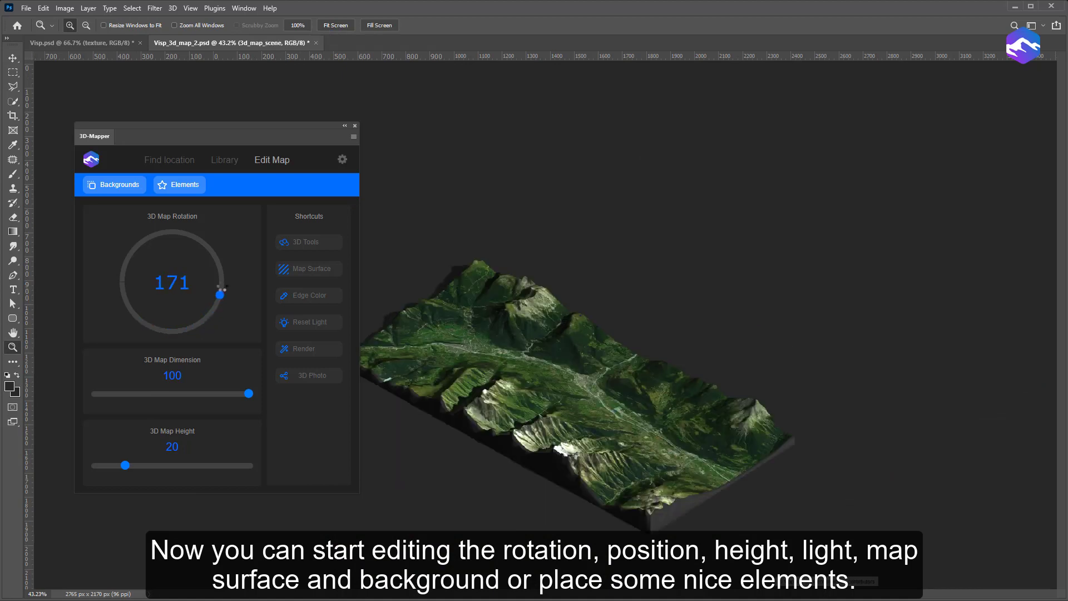
{"action": "mouse_move", "coordinate": [222, 290]}
{"action": "left_mouse_down"}
{"action": "mouse_move", "coordinate": [138, 241]}
{"action": "mouse_move", "coordinate": [134, 249]}
{"action": "left_mouse_up"}
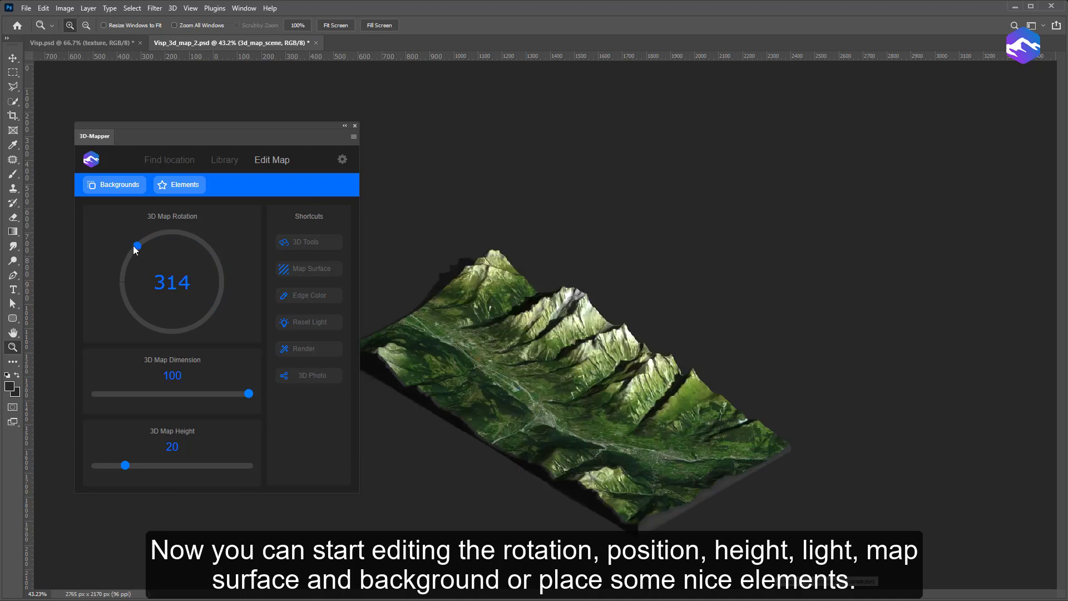
{"action": "left_click_drag", "start_coordinate": [125, 466], "coordinate": [142, 471]}
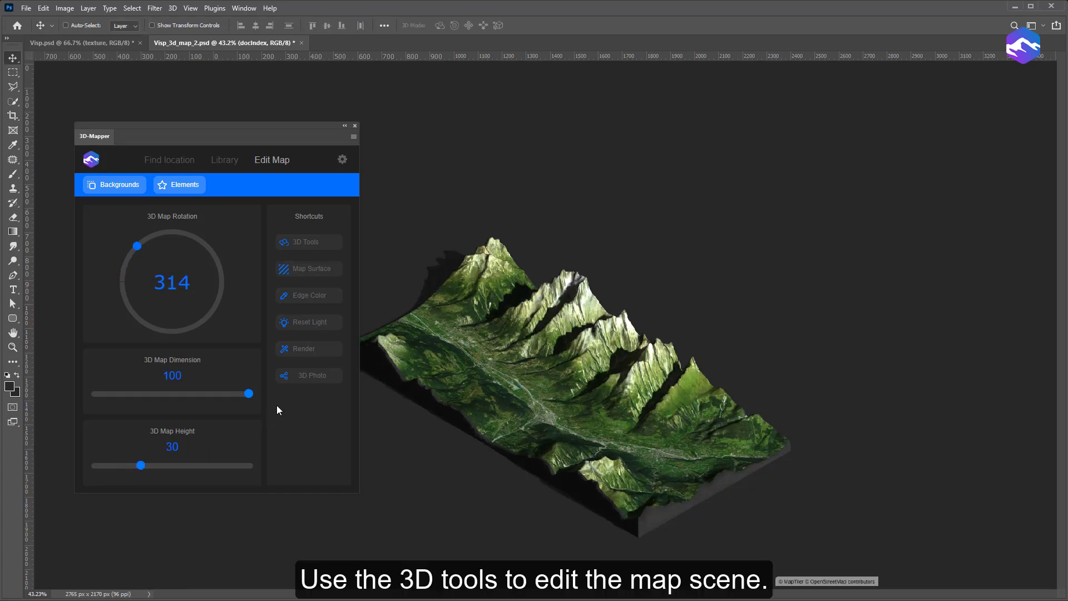
In 3D mode, move the Infinite Light to recast shadows across the Visp terrain
{"action": "left_click", "coordinate": [309, 243]}
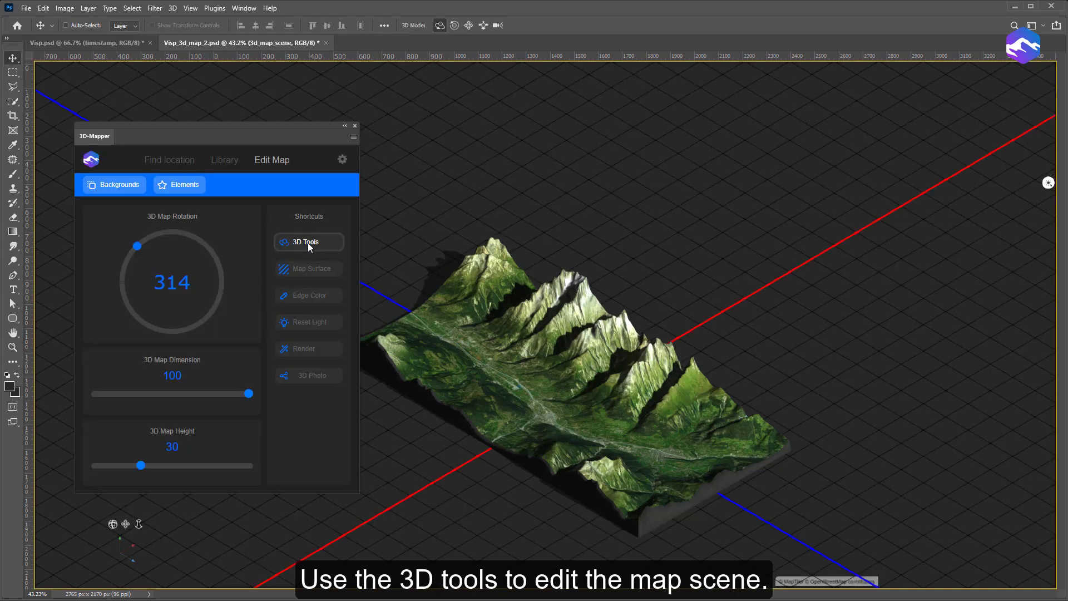
{"action": "left_click", "coordinate": [1049, 185]}
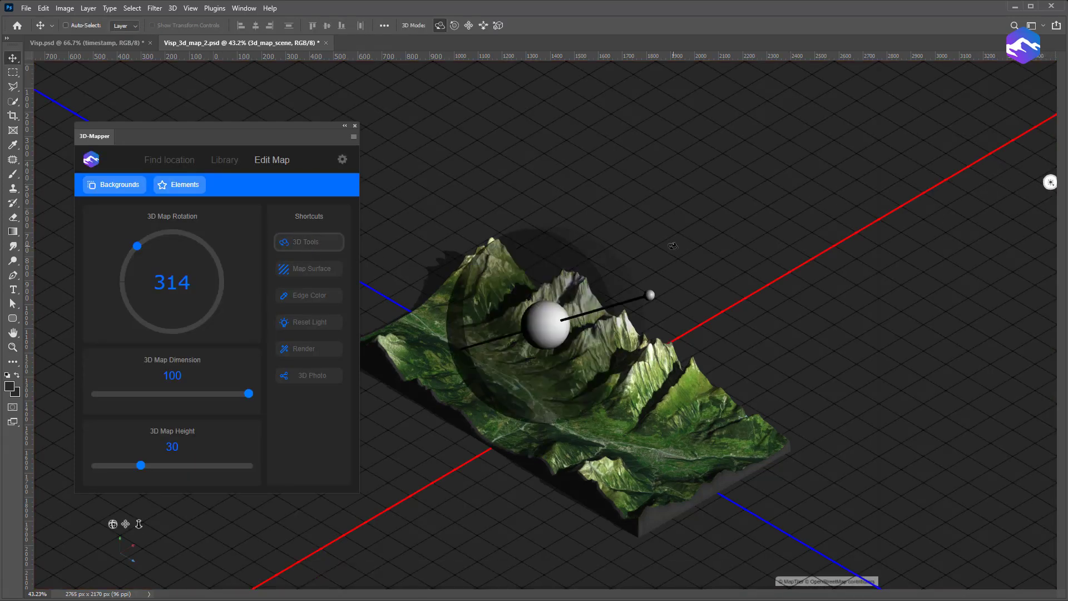
{"action": "mouse_move", "coordinate": [650, 299]}
{"action": "left_mouse_down"}
{"action": "mouse_move", "coordinate": [469, 365]}
{"action": "mouse_move", "coordinate": [690, 248]}
{"action": "mouse_move", "coordinate": [664, 274]}
{"action": "left_mouse_up"}
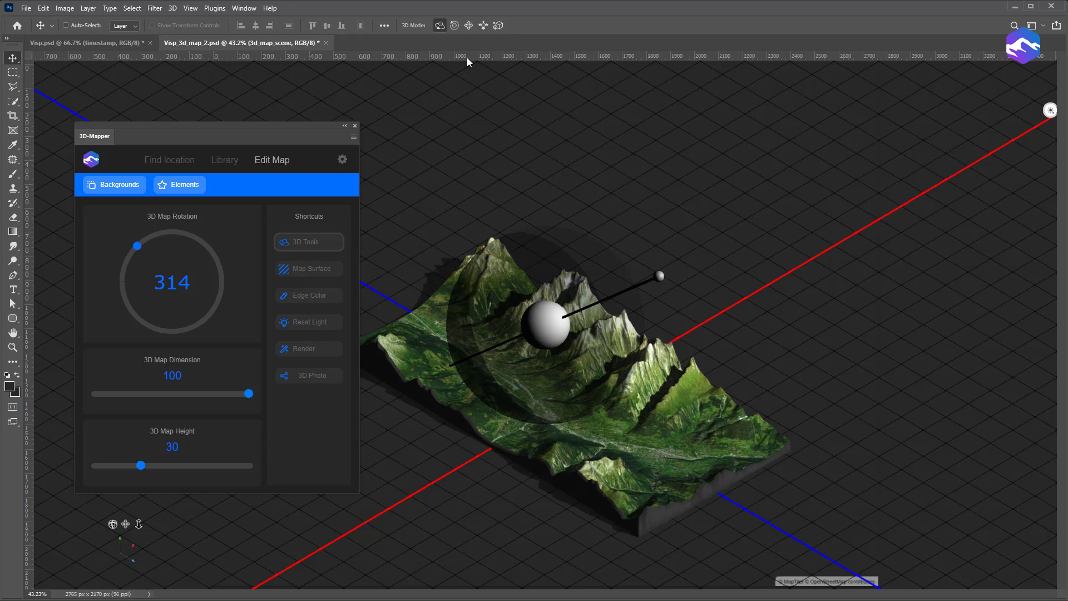
Deselect the light and orbit the 3D scene to a new viewpoint of the terrain
{"action": "left_click", "coordinate": [502, 130]}
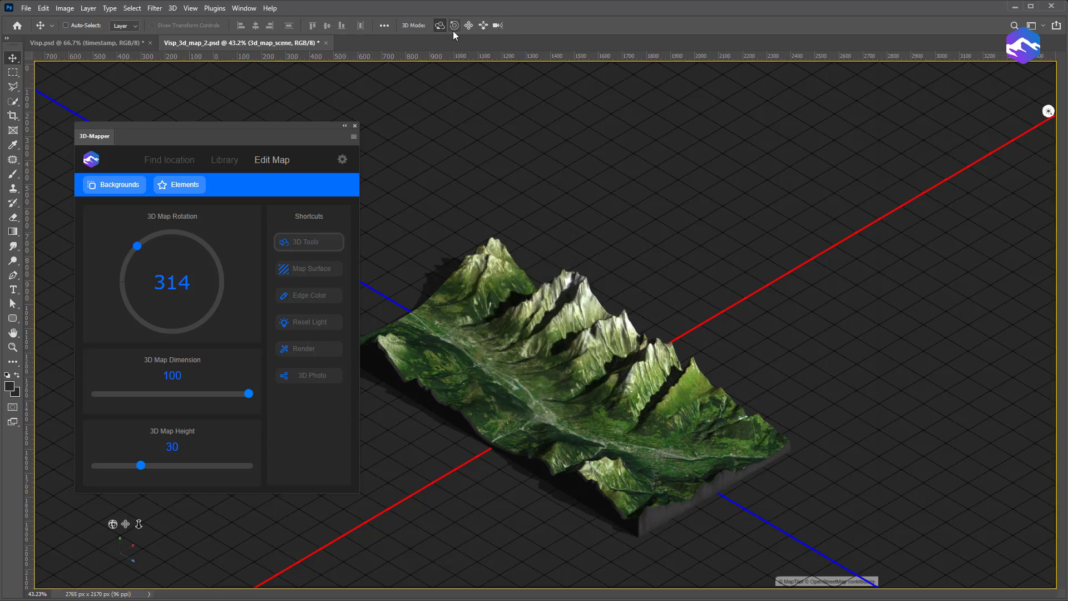
{"action": "left_click", "coordinate": [439, 25]}
{"action": "mouse_move", "coordinate": [448, 458]}
{"action": "left_mouse_down"}
{"action": "mouse_move", "coordinate": [470, 518]}
{"action": "mouse_move", "coordinate": [473, 470]}
{"action": "mouse_move", "coordinate": [442, 482]}
{"action": "left_mouse_up"}
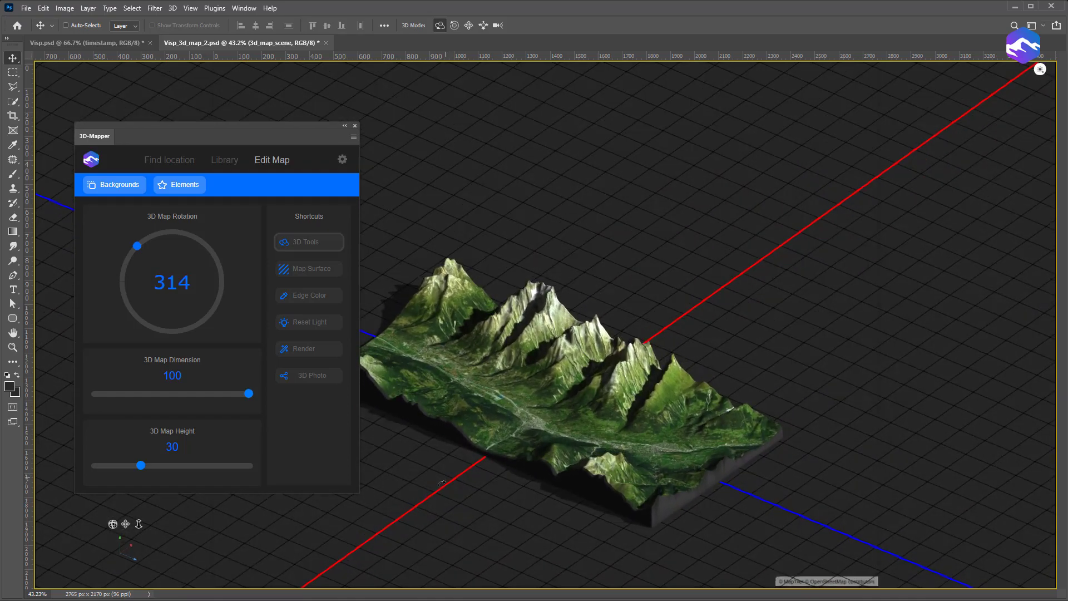